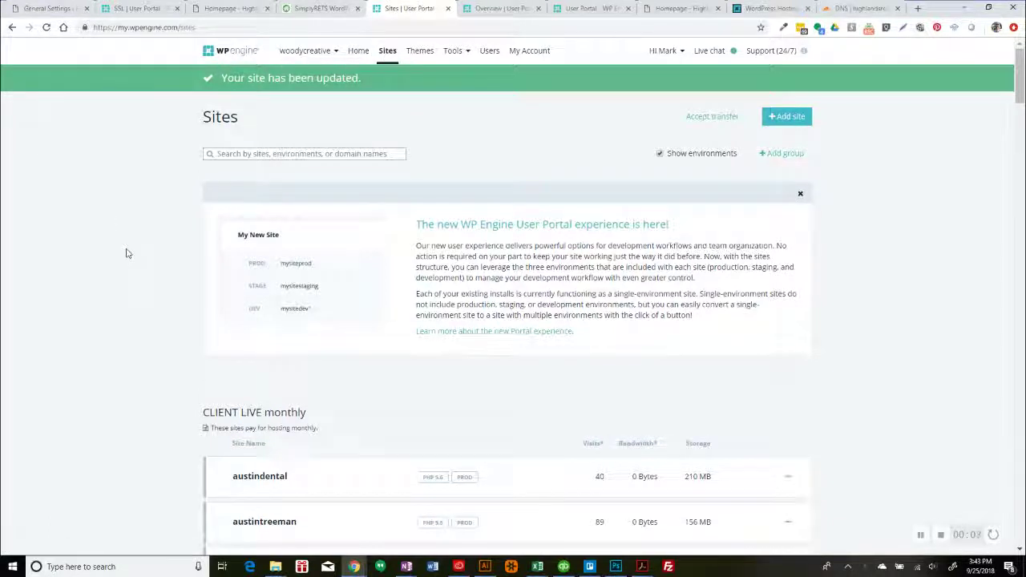
Step: Scroll down to coylecapital under Development sites and open its actions menu
scroll(126, 253, "down", 2)
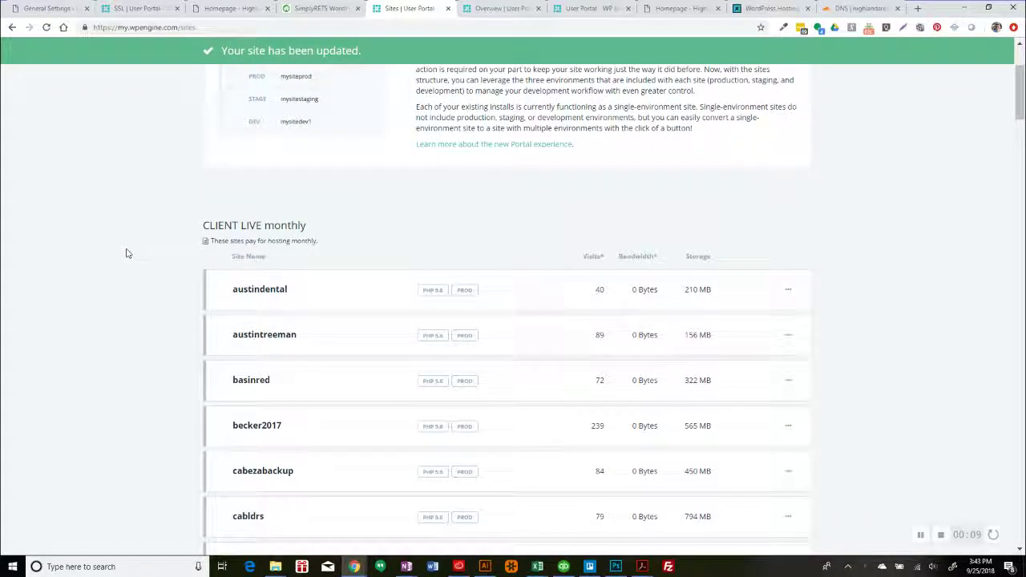
scroll(126, 253, "down", 2)
scroll(126, 253, "up", 1)
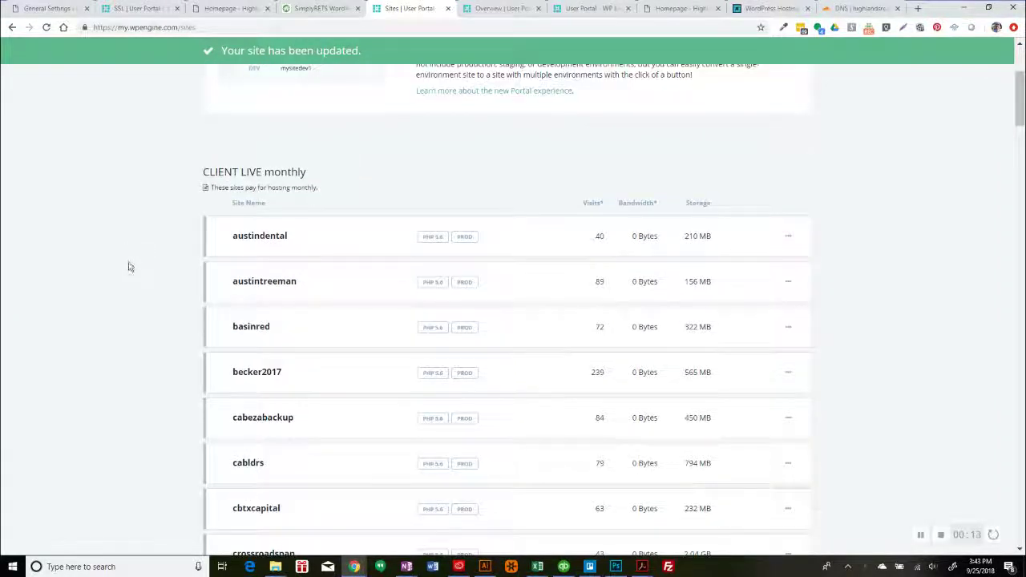
scroll(129, 267, "down", 6)
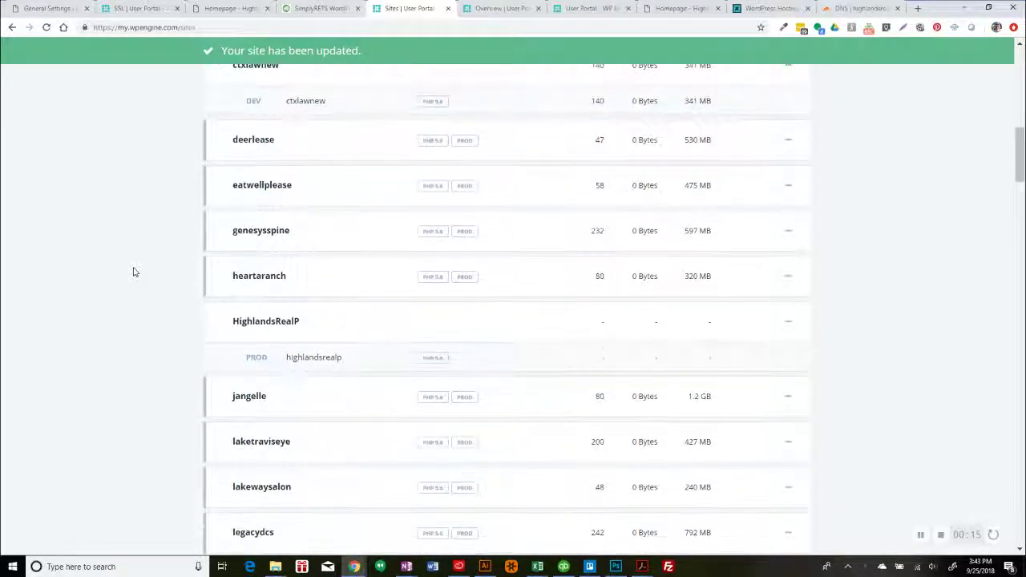
scroll(134, 271, "down", 4)
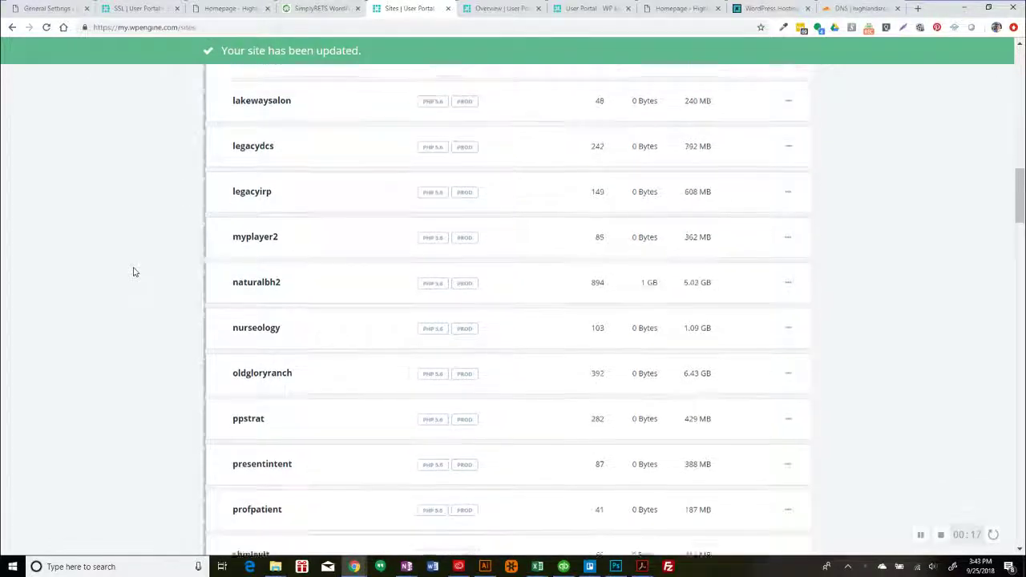
scroll(134, 271, "down", 2)
scroll(135, 272, "down", 3)
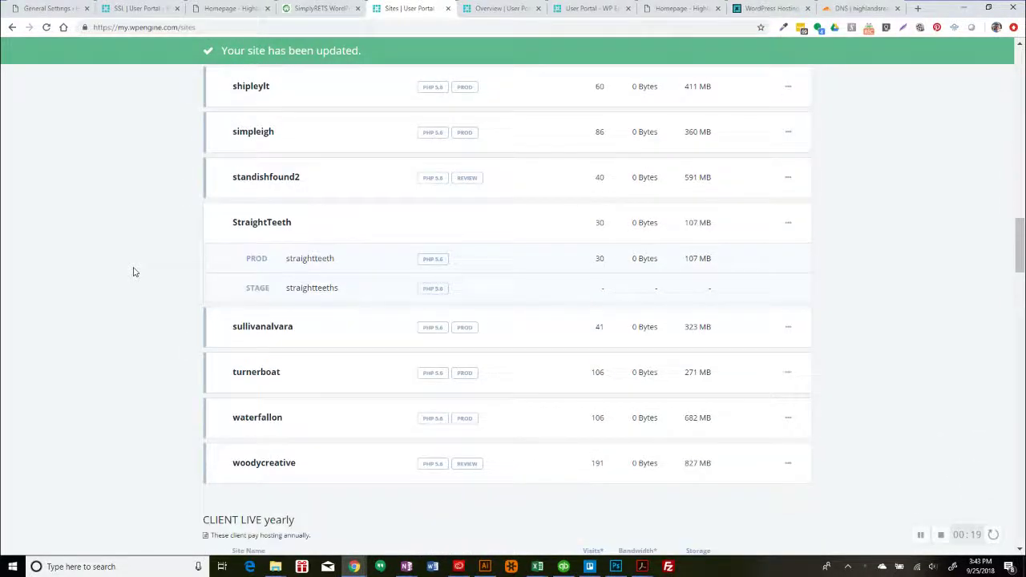
scroll(135, 272, "down", 4)
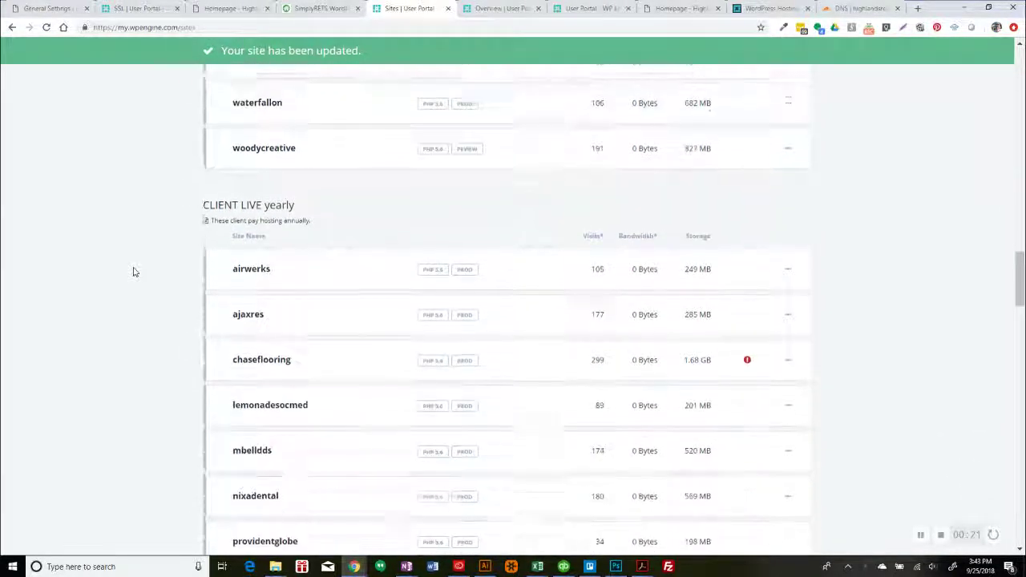
scroll(135, 272, "down", 4)
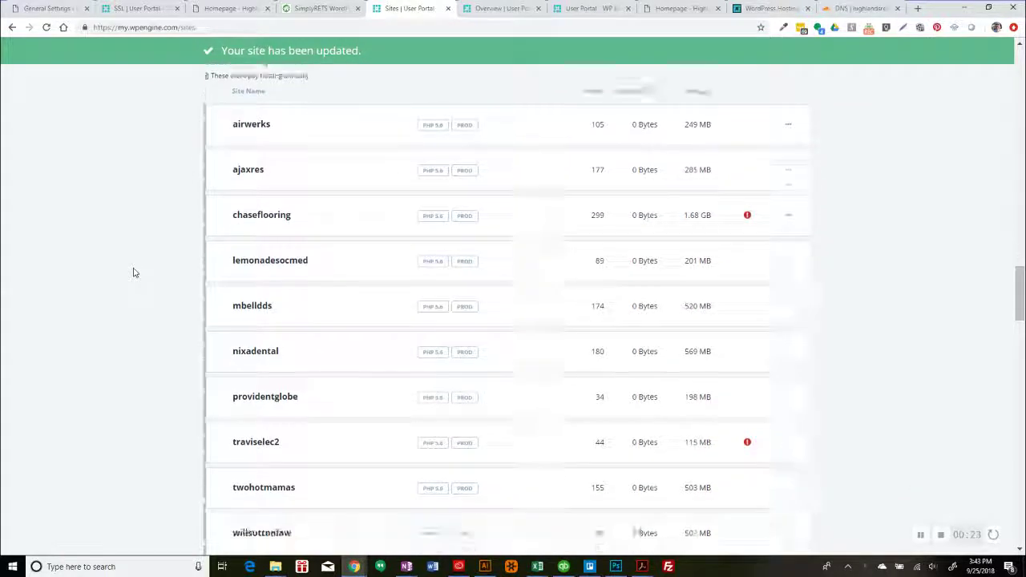
scroll(135, 272, "down", 3)
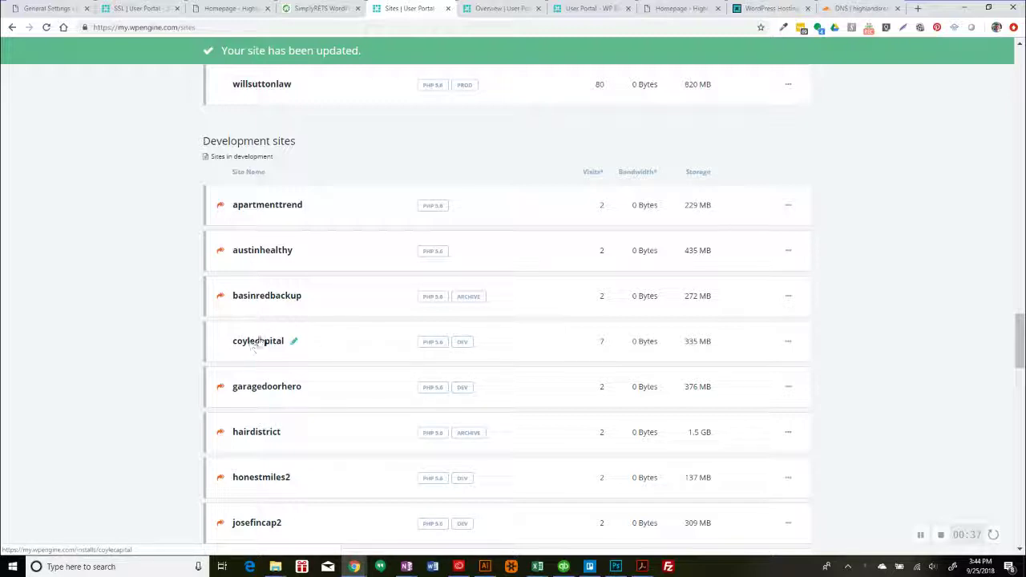
left_click(788, 343)
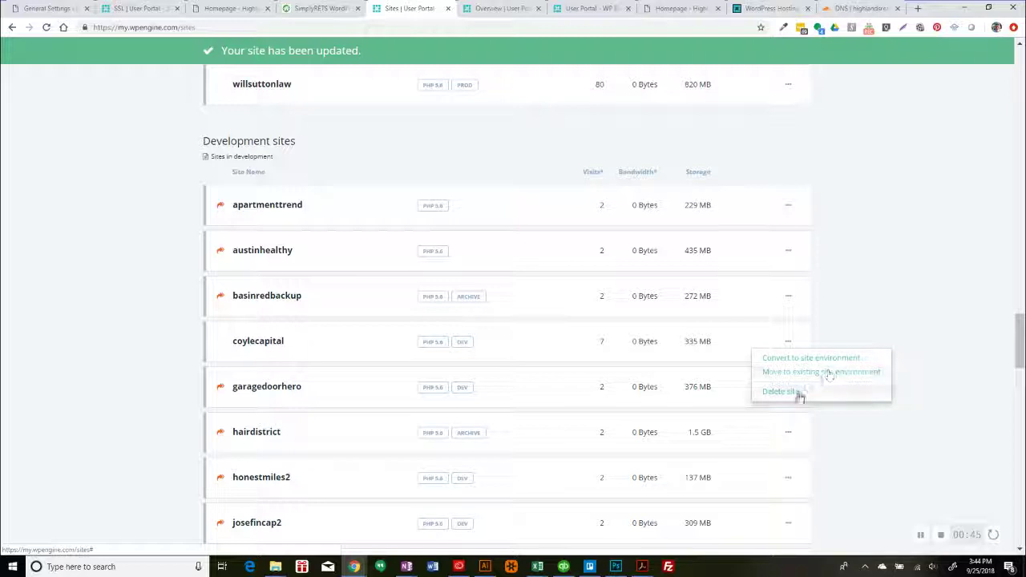
Step: Convert coylecapital to a multi-environment site with Production as the target environment
left_click(823, 360)
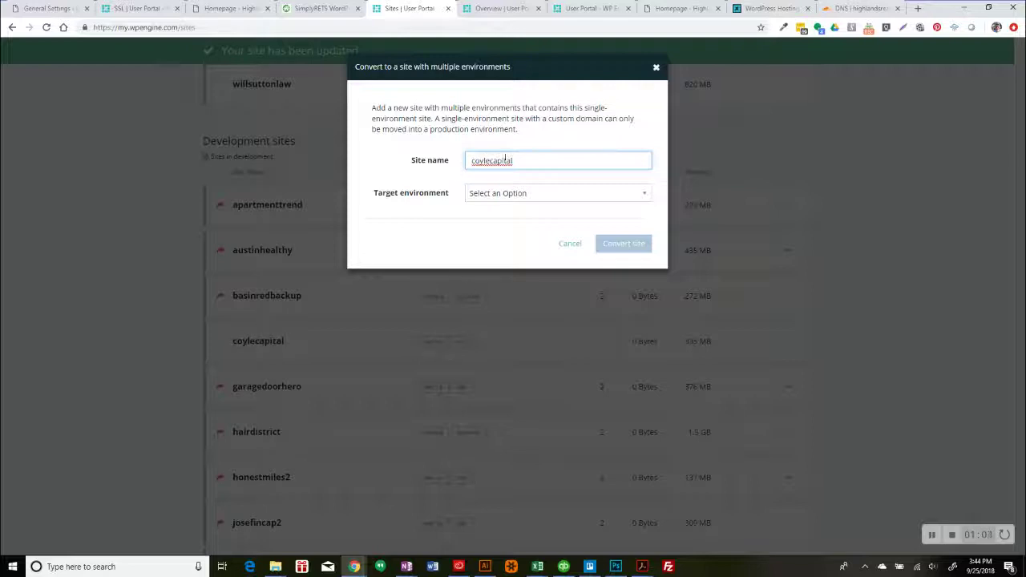
left_click(511, 193)
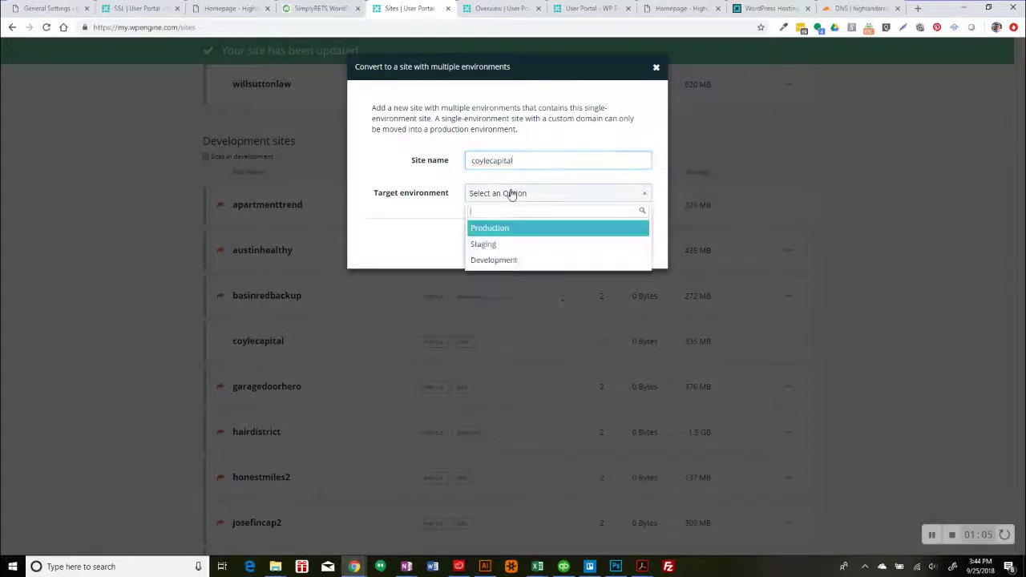
left_click(496, 229)
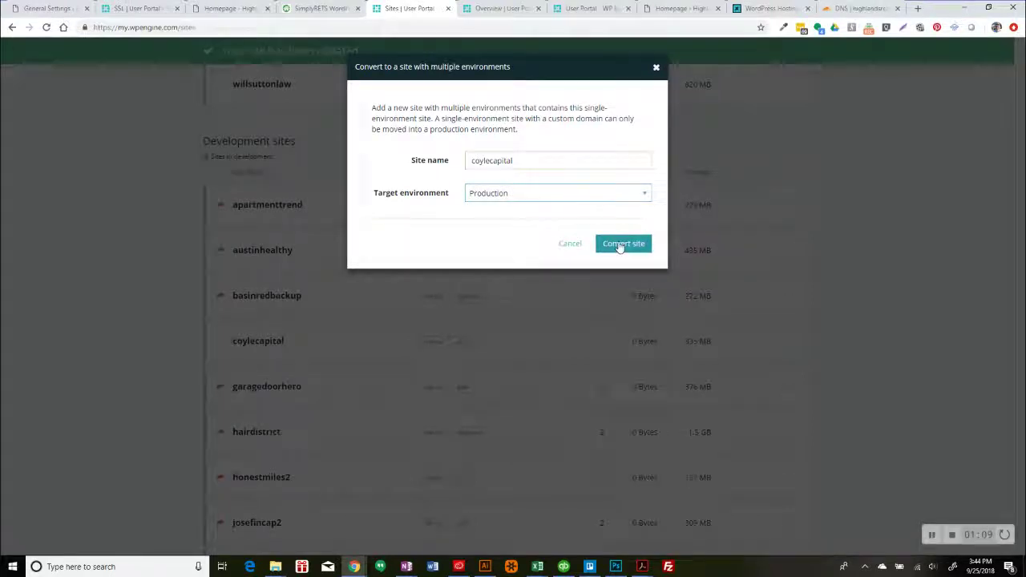
left_click(621, 244)
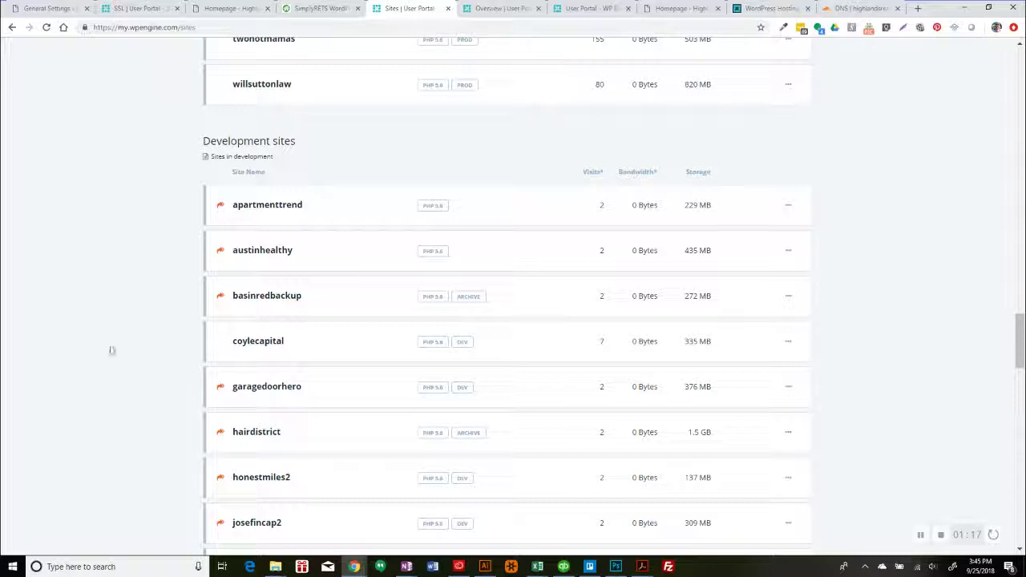
left_click(259, 343)
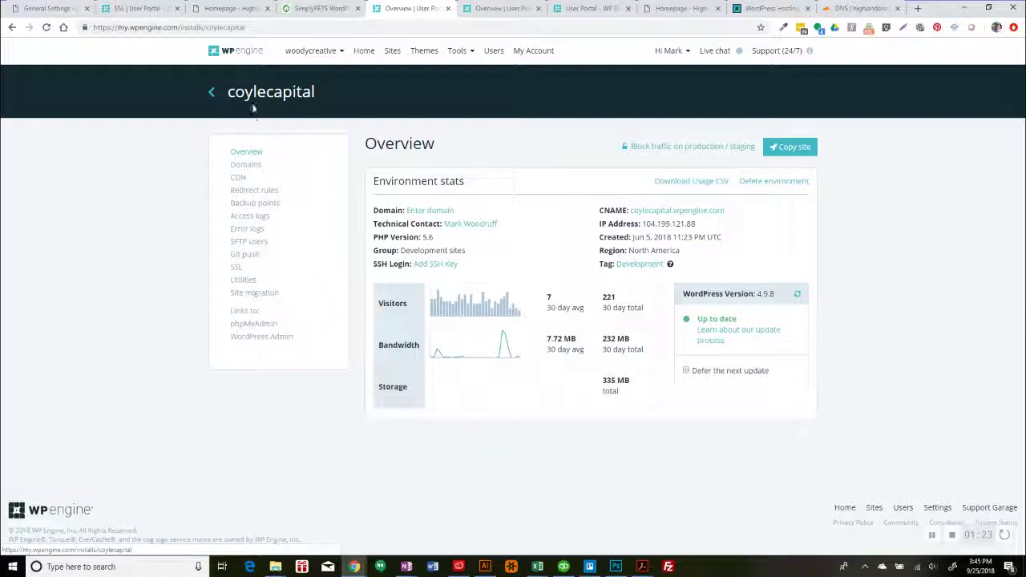
left_click(243, 203)
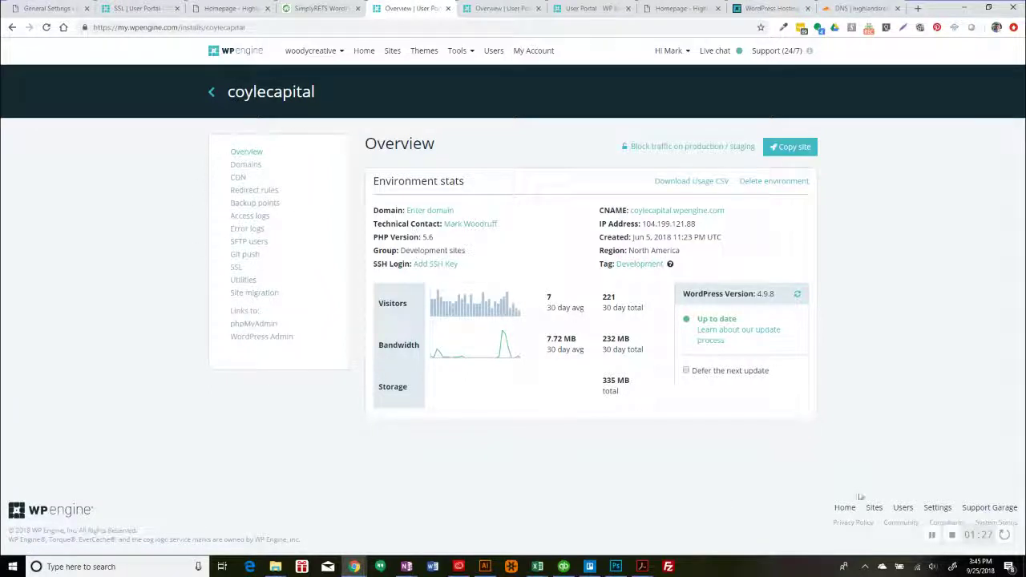
left_click(392, 50)
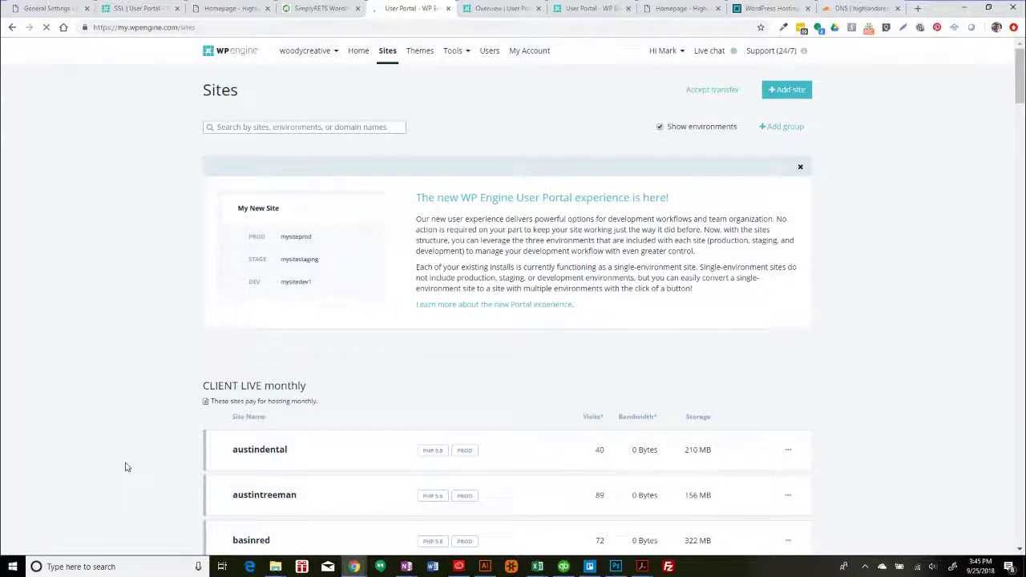
scroll(126, 466, "down", 9)
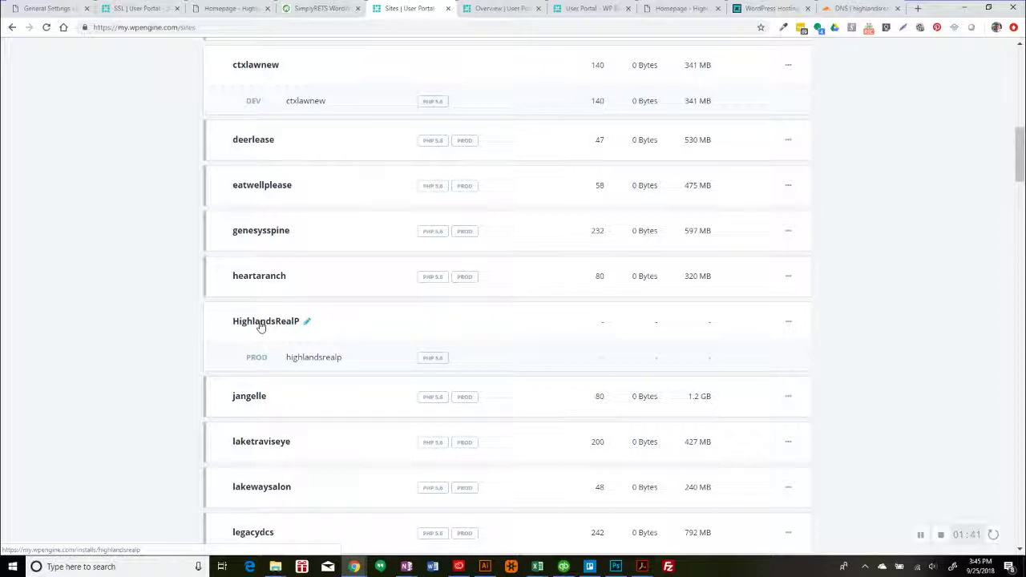
Step: Open the HighlandsRealP site page and its Add Staging form
left_click(260, 322)
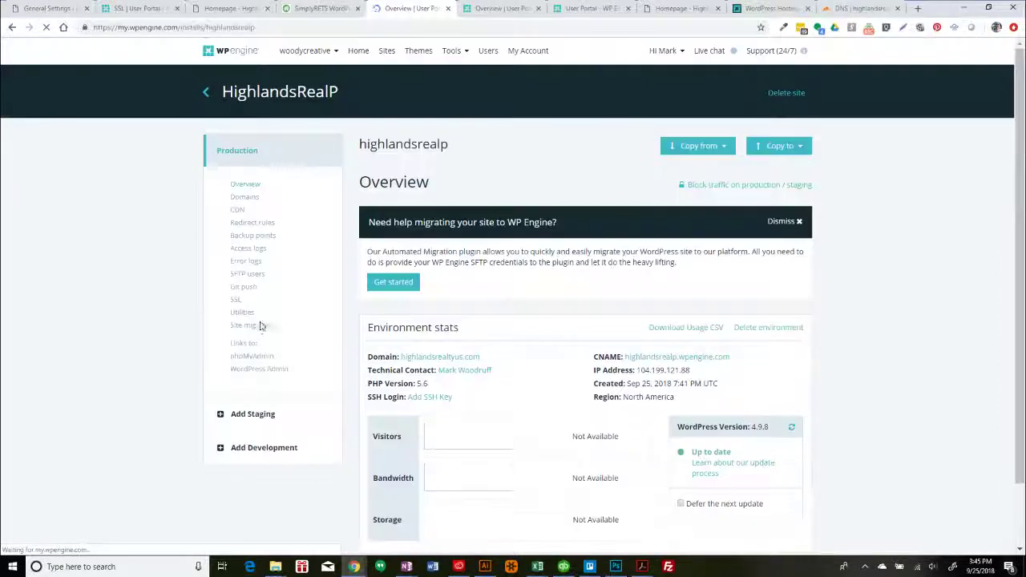
left_click(250, 416)
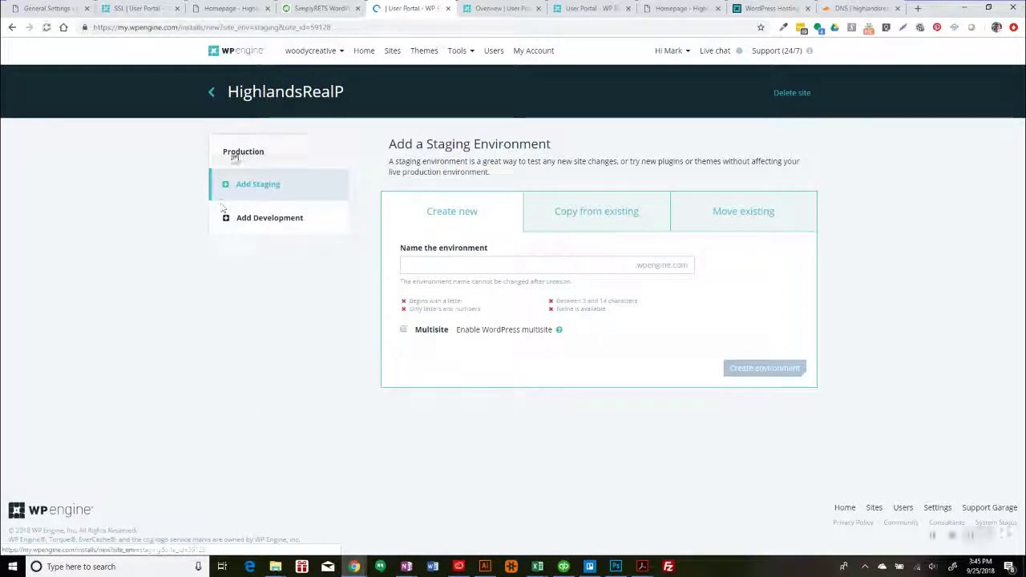
Step: Name the new HighlandsRealP staging environment 'highlandsreals' in lowercase and create it
left_click(258, 152)
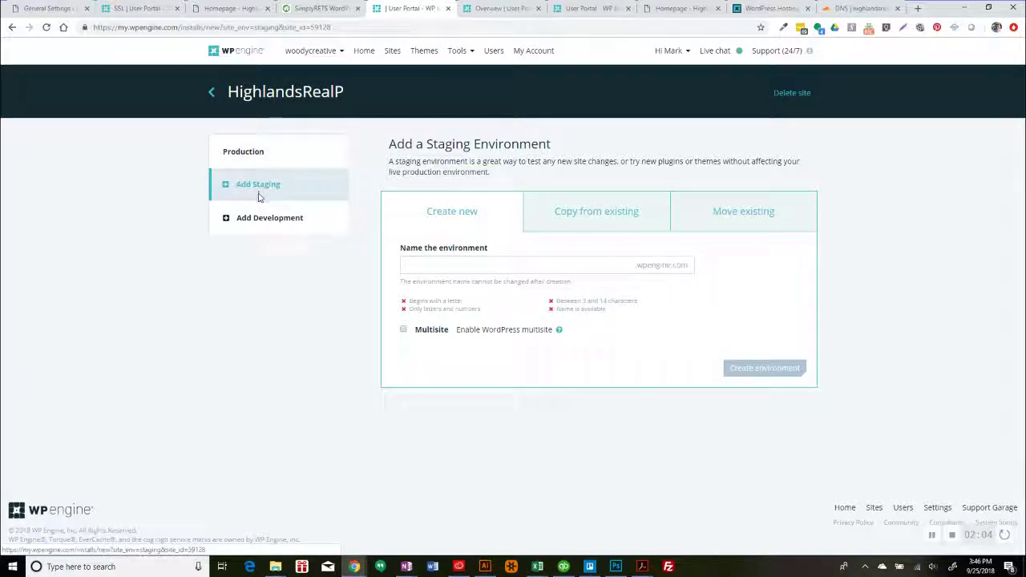
left_click(431, 265)
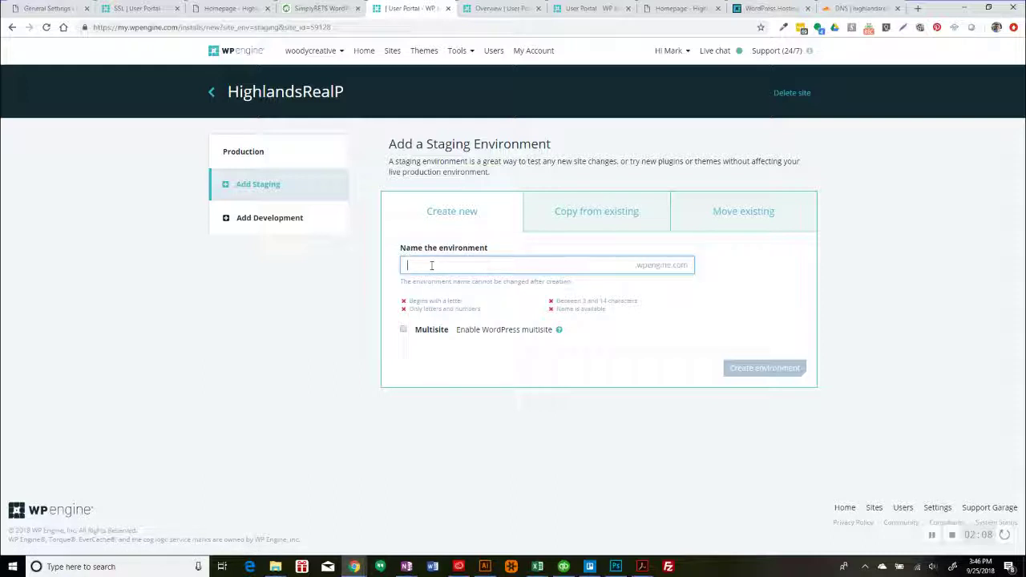
type("High")
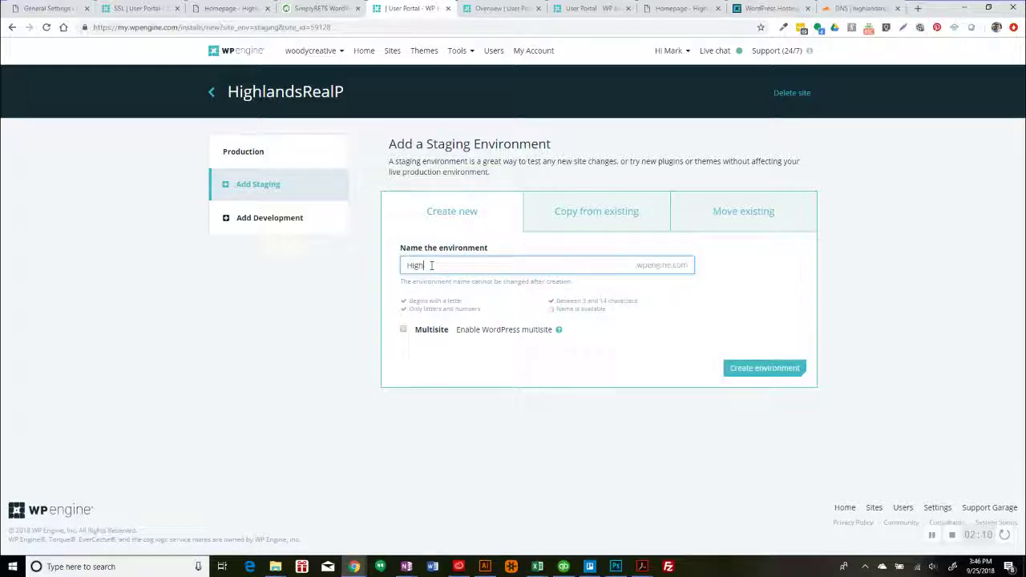
key("BackSpace")
key("BackSpace")
key("BackSpace")
key("BackSpace")
type("highlandsreals")
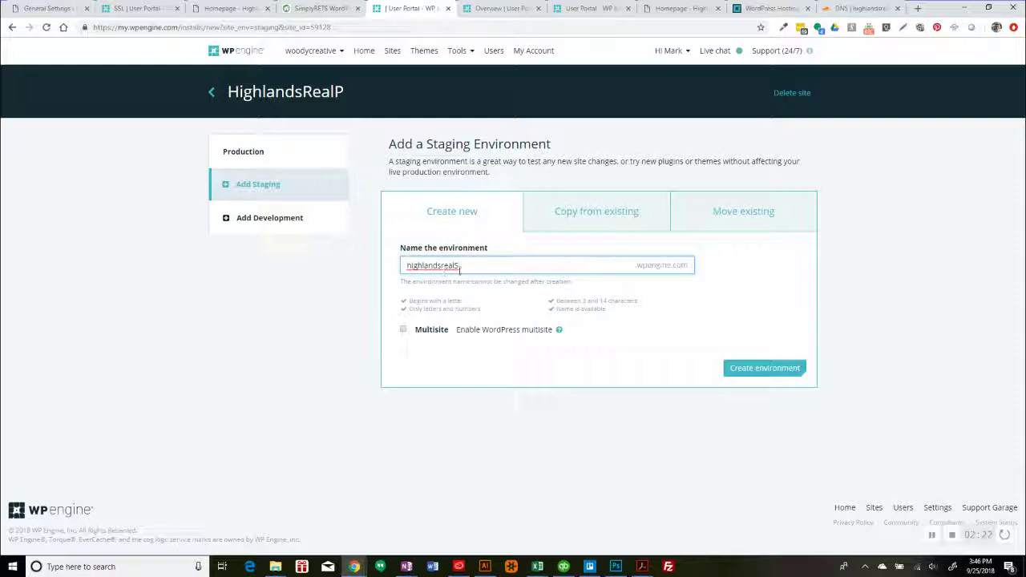
left_click(765, 369)
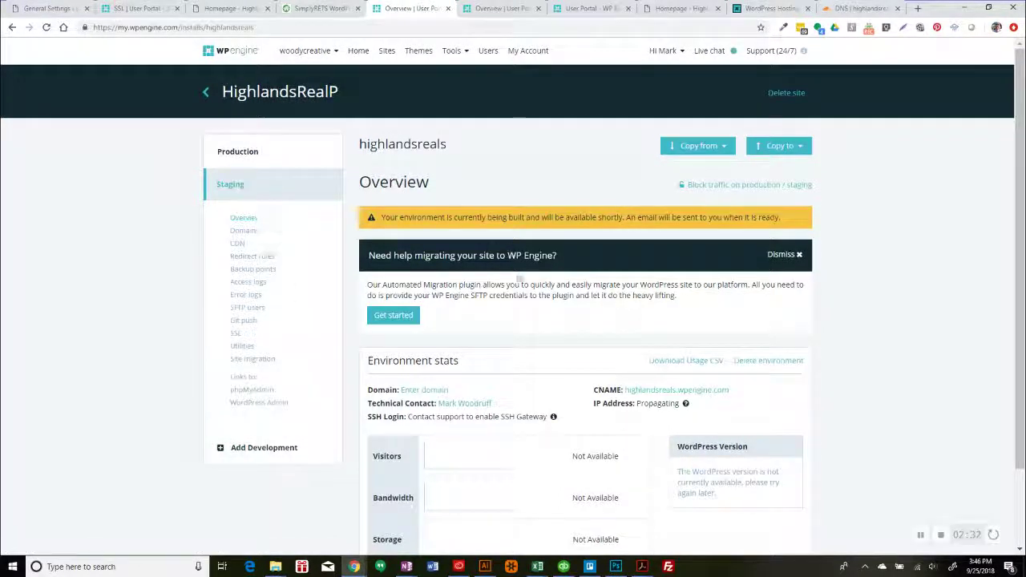
Step: Check that highlandsreals staging is still building, then go back to the Sites list
scroll(673, 337, "down", 1)
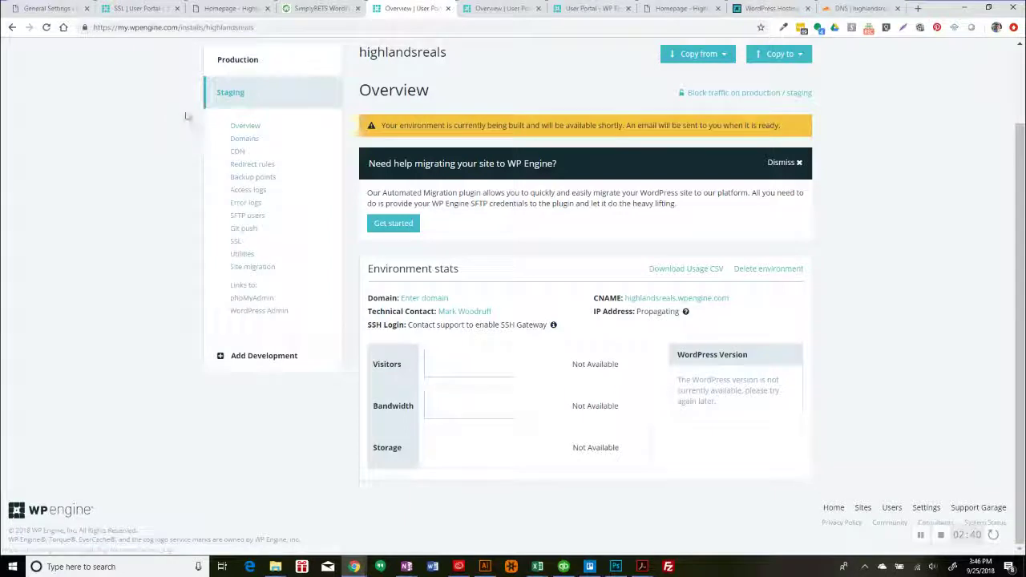
scroll(839, 402, "up", 2)
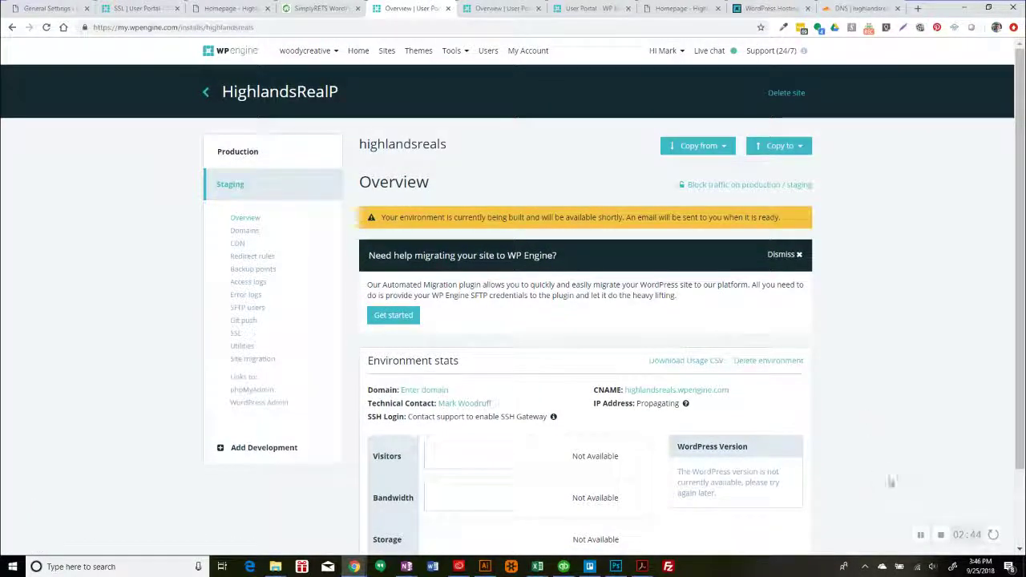
key("alt+Left")
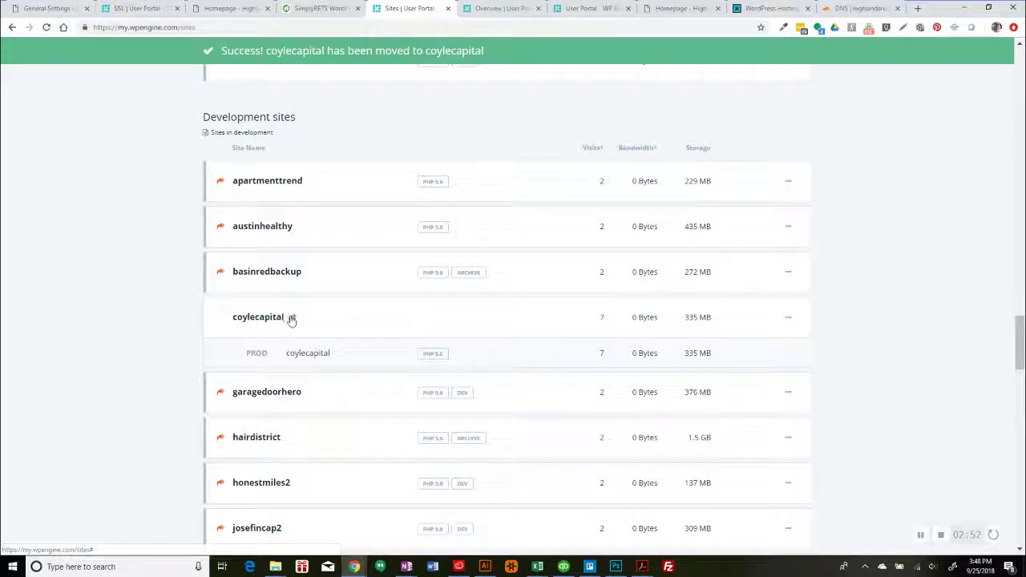
Step: Change the site name from coylecapital to 'CoyleCapital' and save it
left_click(291, 318)
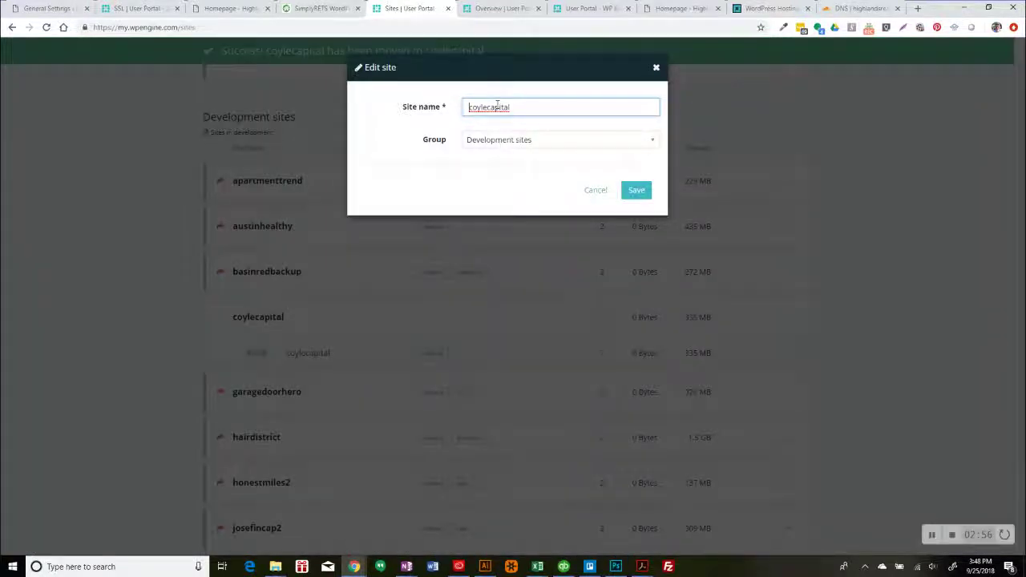
key("Delete")
type("C")
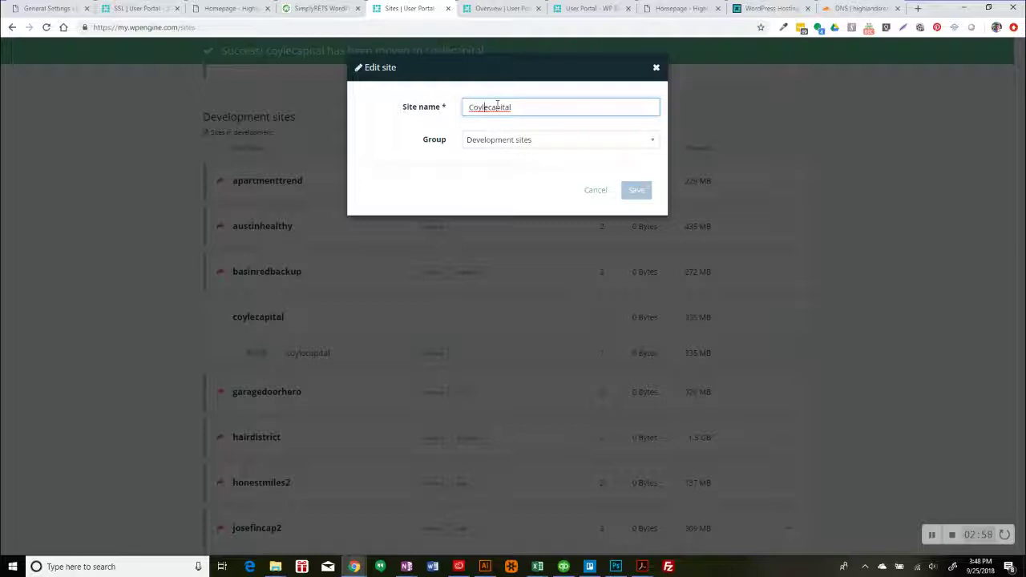
key("Delete")
type("C")
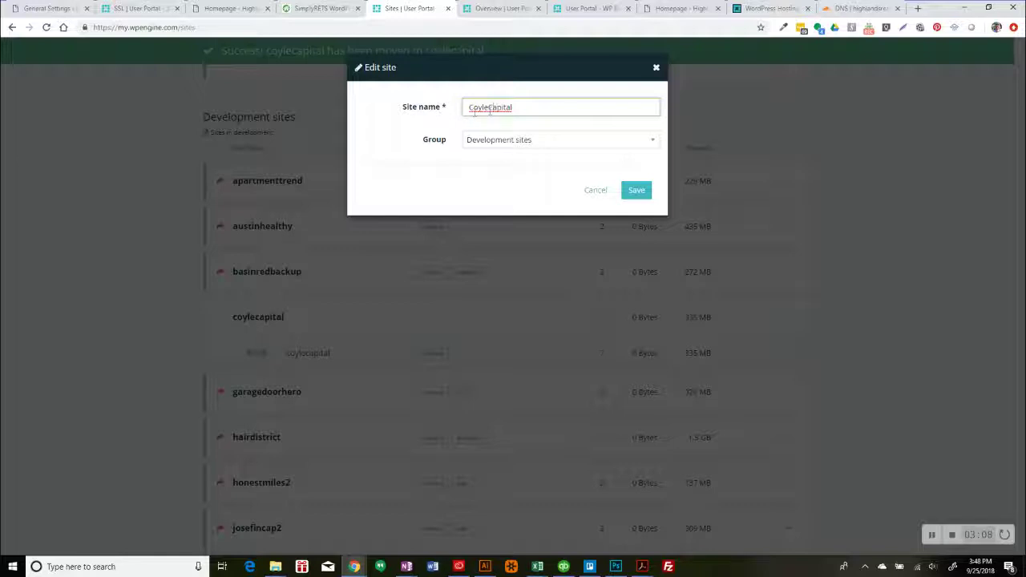
left_click(635, 192)
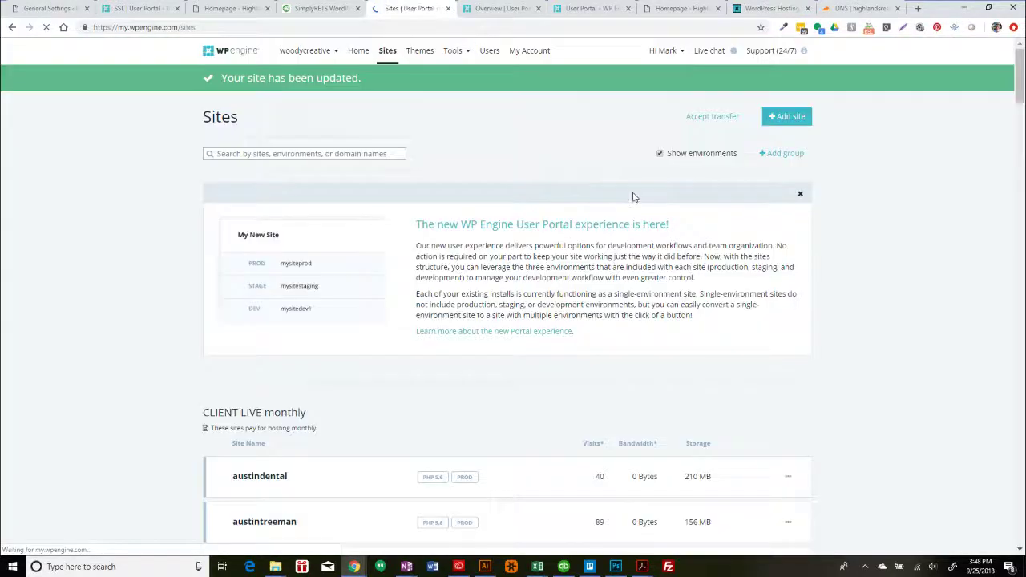
Step: Find coylecapital with a 'coyc' page search, open its Production overview and choose Add Staging
key("ctrl+f")
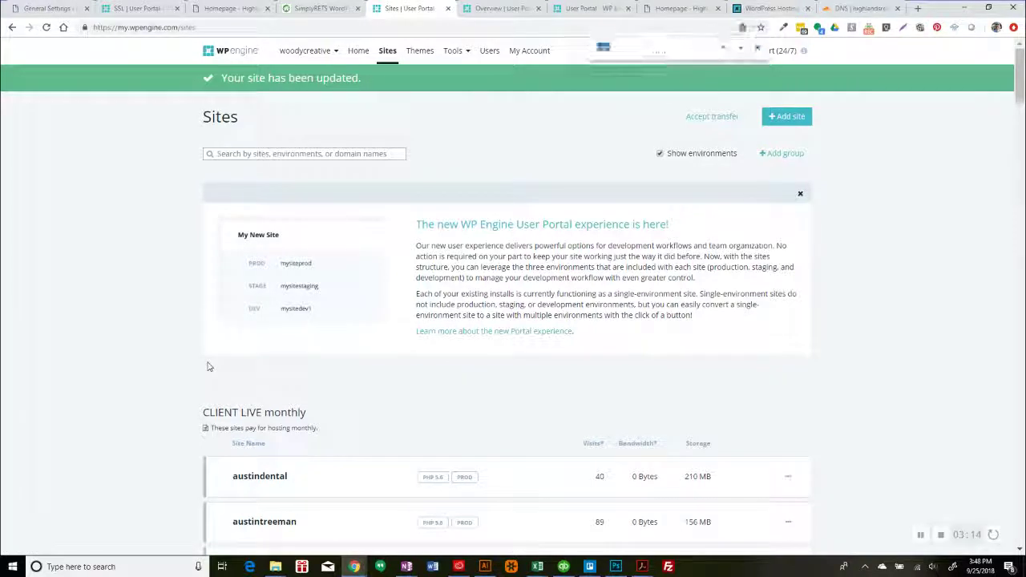
type("coyc")
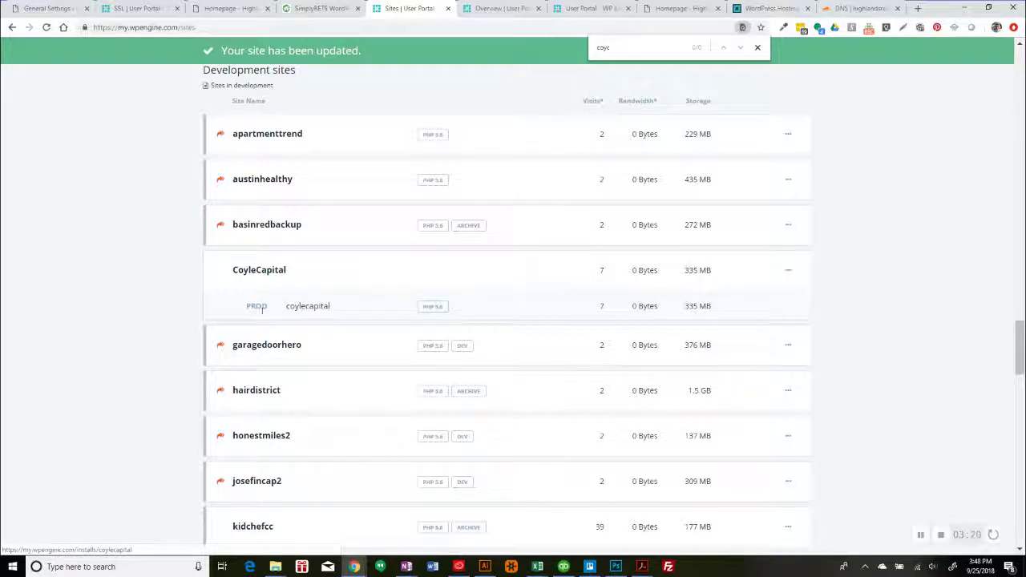
left_click(309, 307)
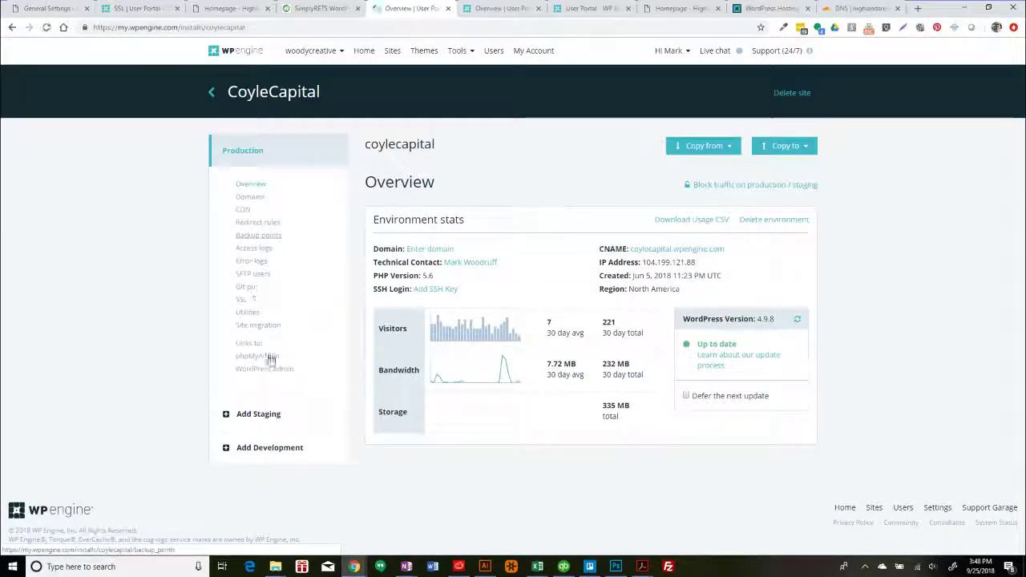
left_click(264, 418)
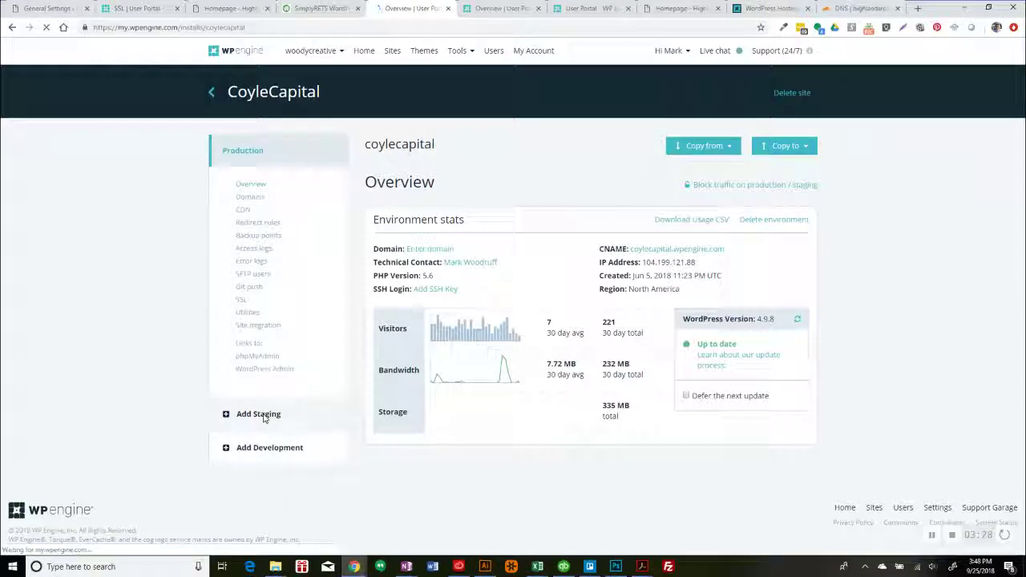